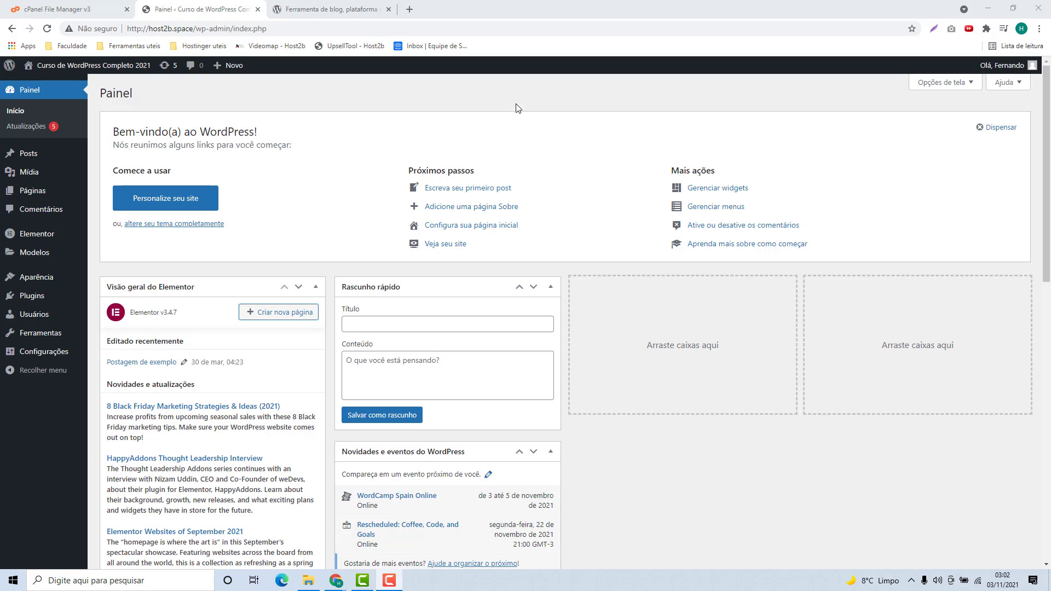
Show the site's installed themes, and open the public_html/wp-content/themes folder in the cPanel file manager.
left_click(25, 279)
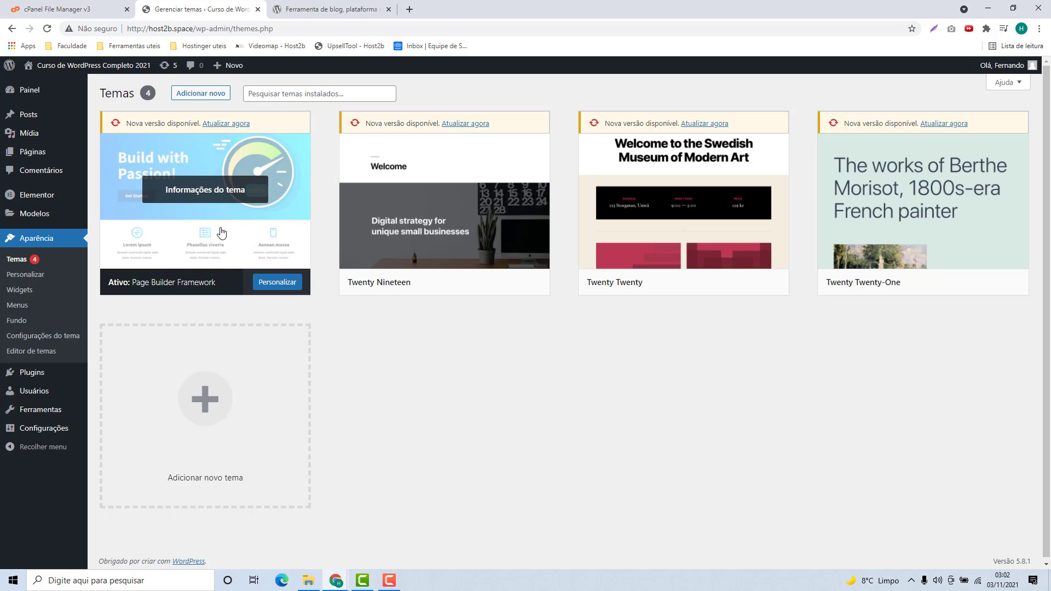
left_click(40, 11)
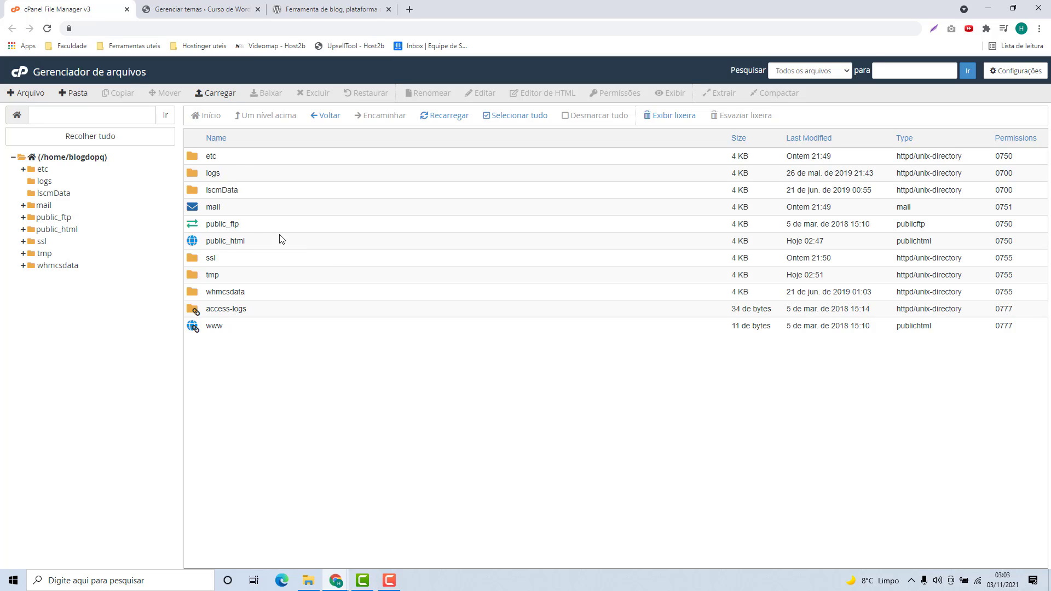
double_click(249, 243)
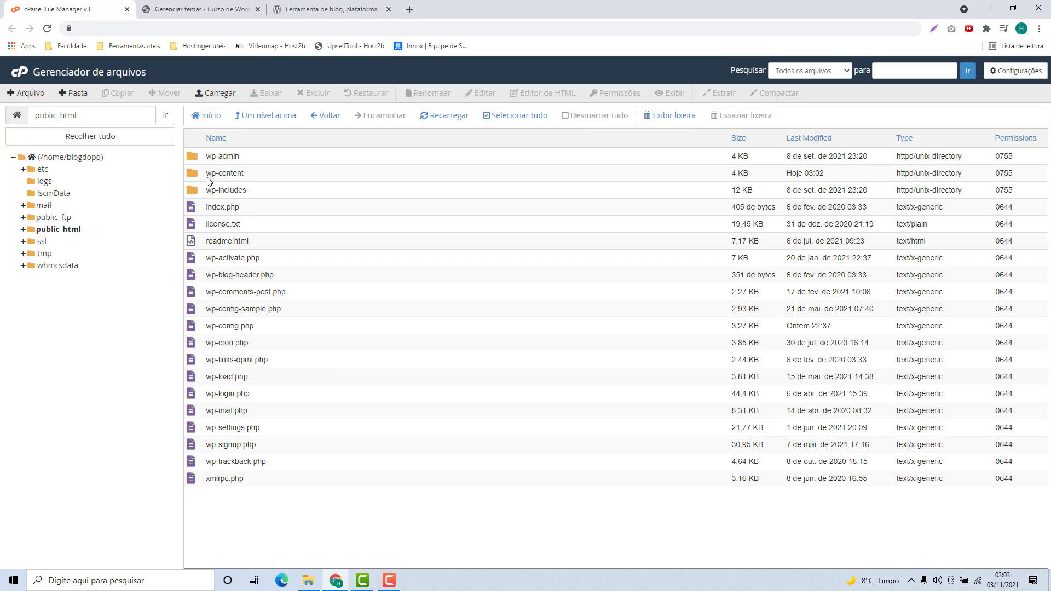
double_click(278, 176)
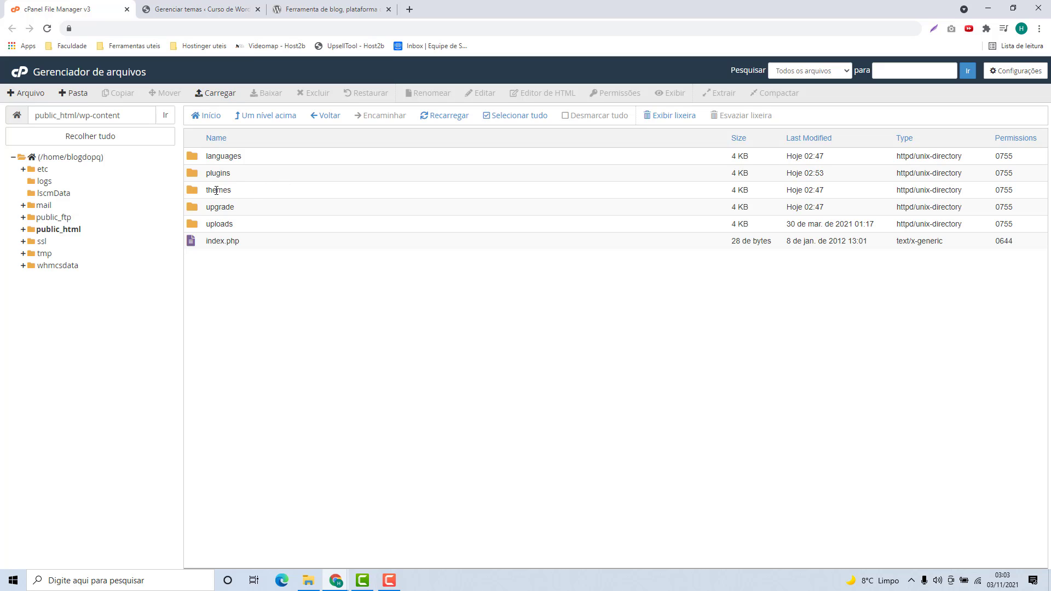
double_click(253, 196)
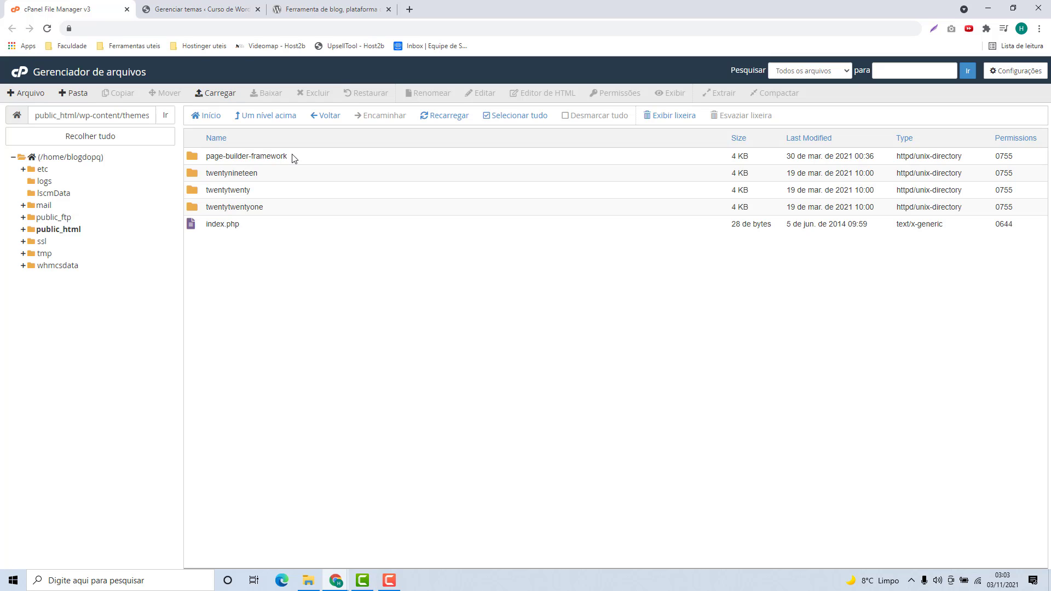
Search the WordPress.org theme directory for "page builder framework".
left_click(294, 18)
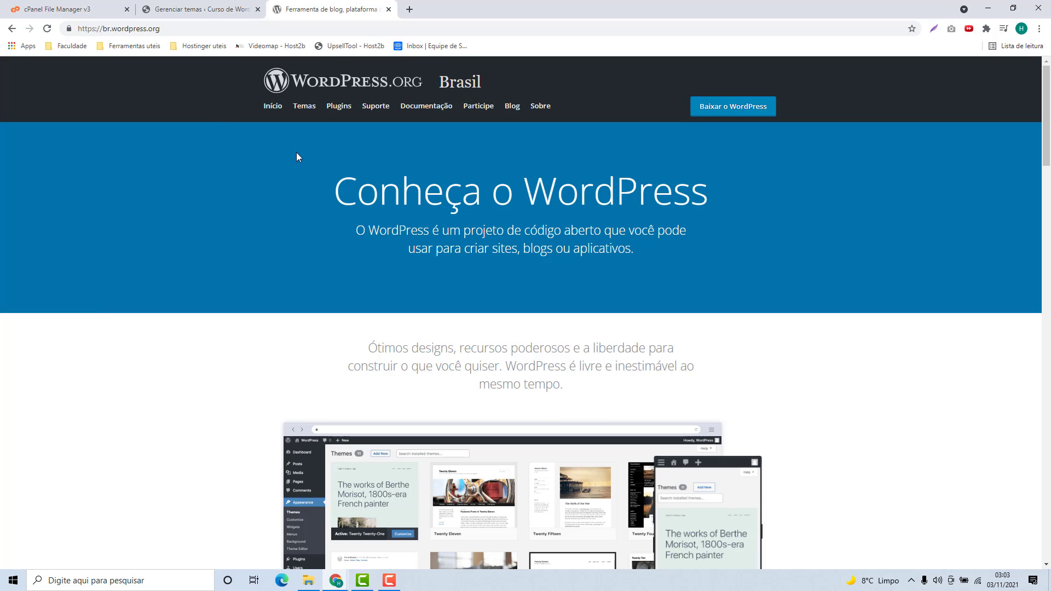
left_click(312, 110)
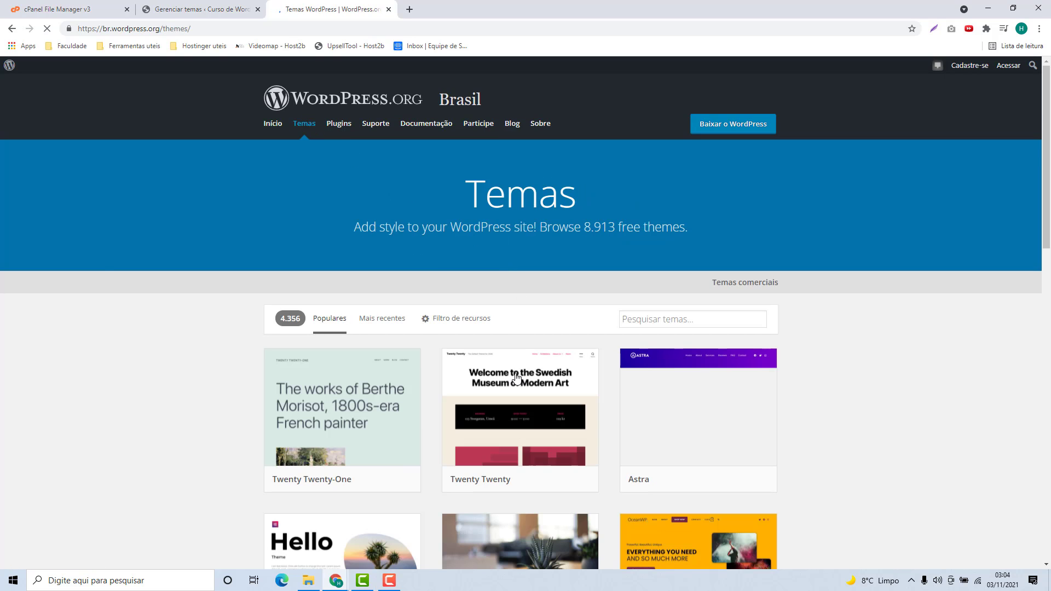
scroll(418, 386, "down", 15)
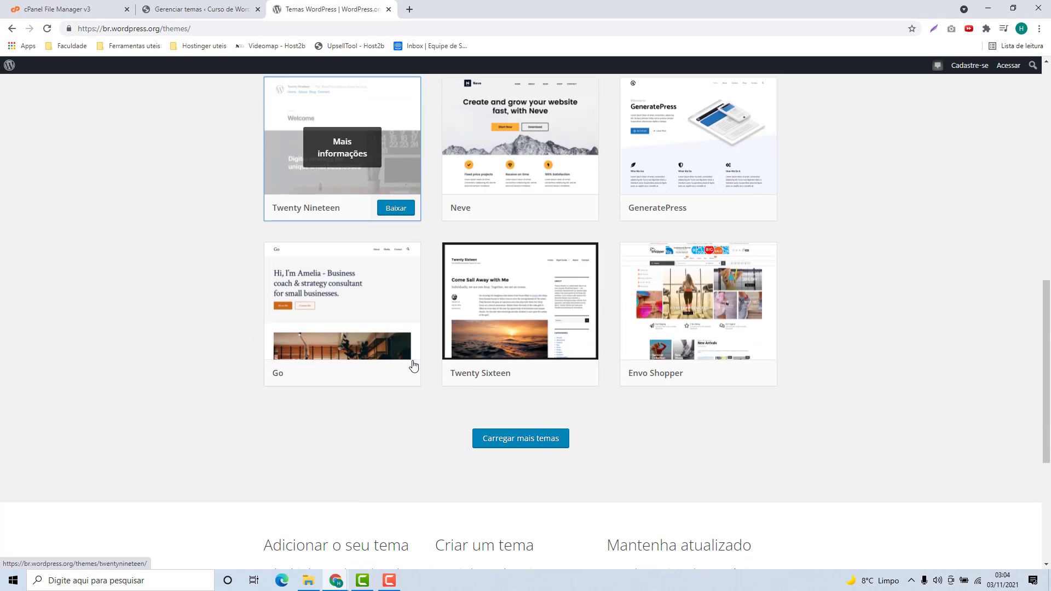
scroll(437, 380, "up", 15)
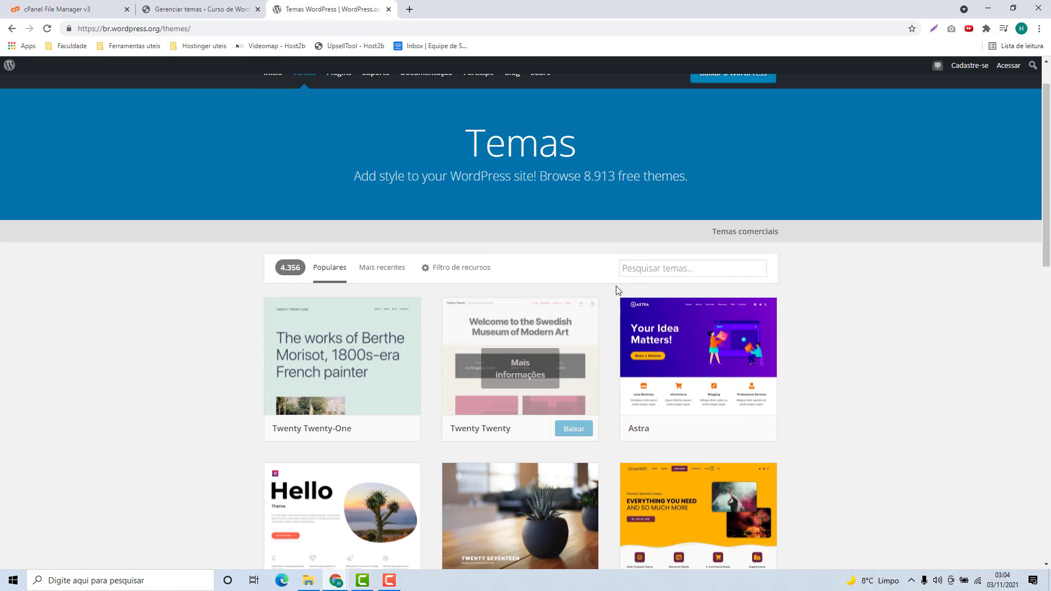
left_click(635, 276)
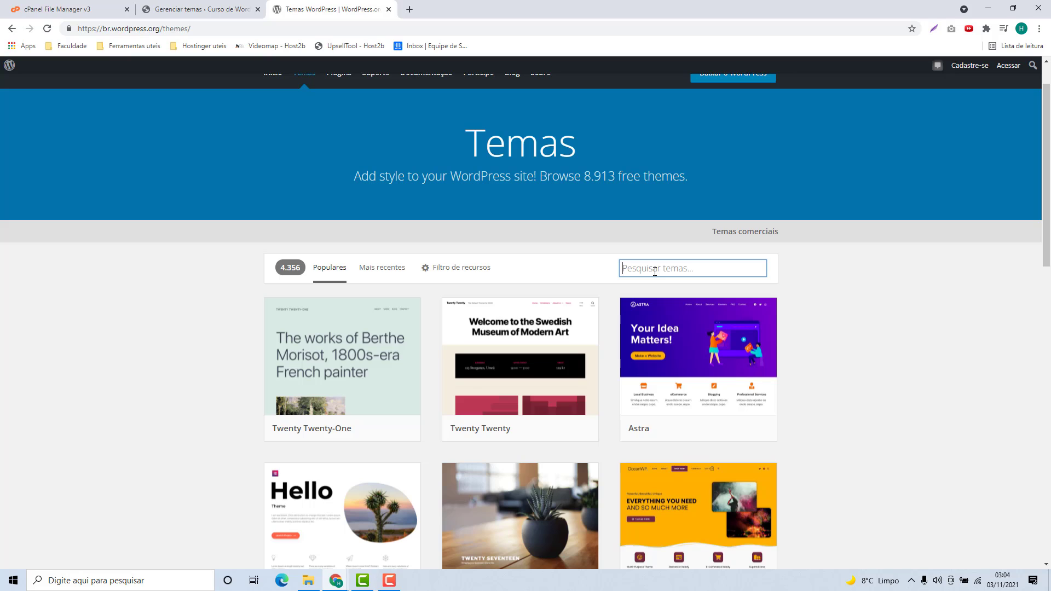
type("page builder framewo")
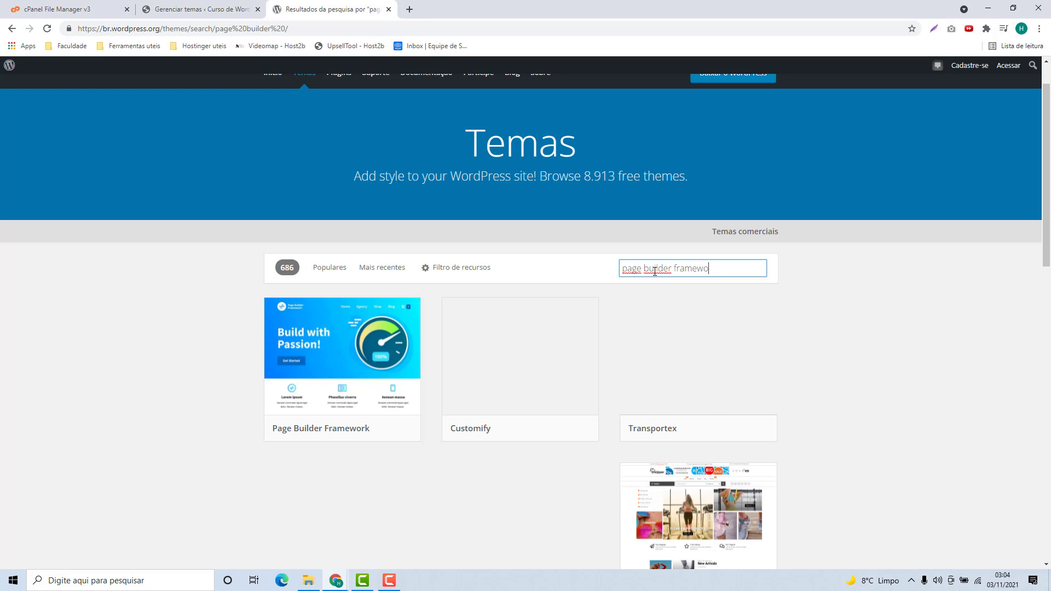
type("rk")
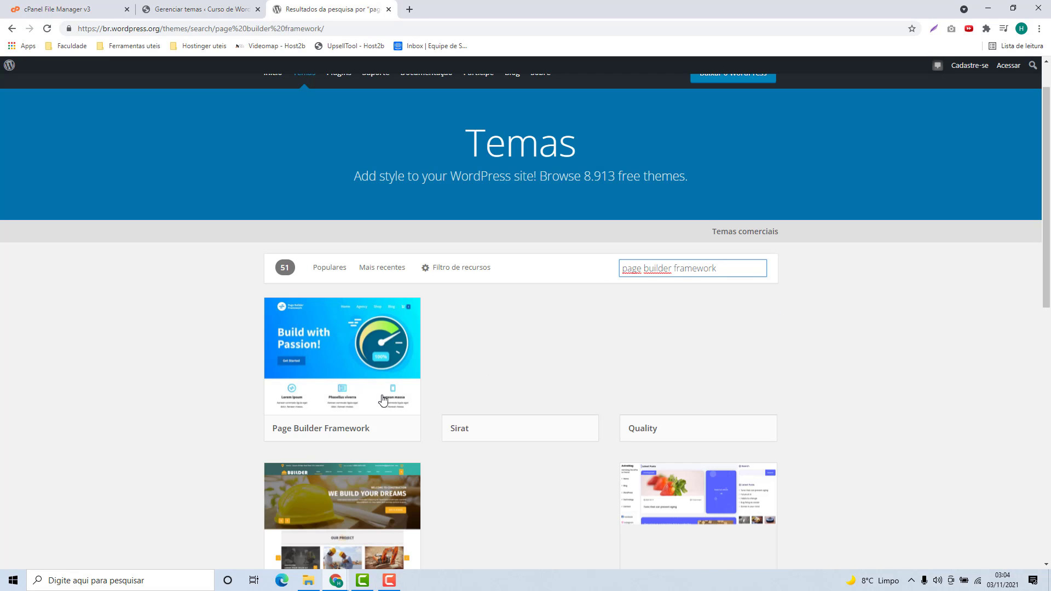
Open the Page Builder Framework theme's page and download its zip file.
mouse_move(308, 384)
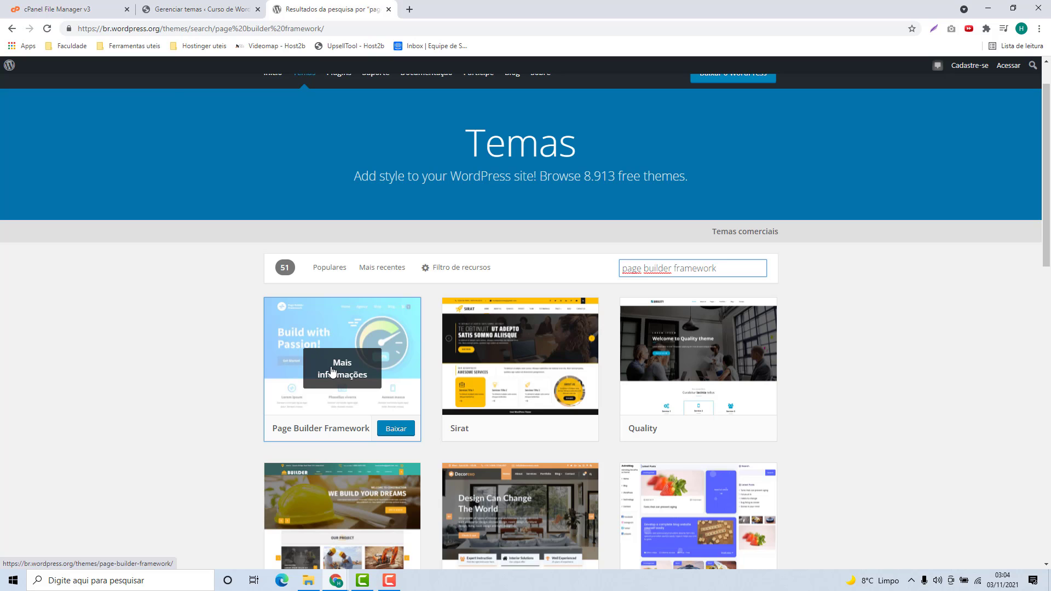
left_click(327, 373)
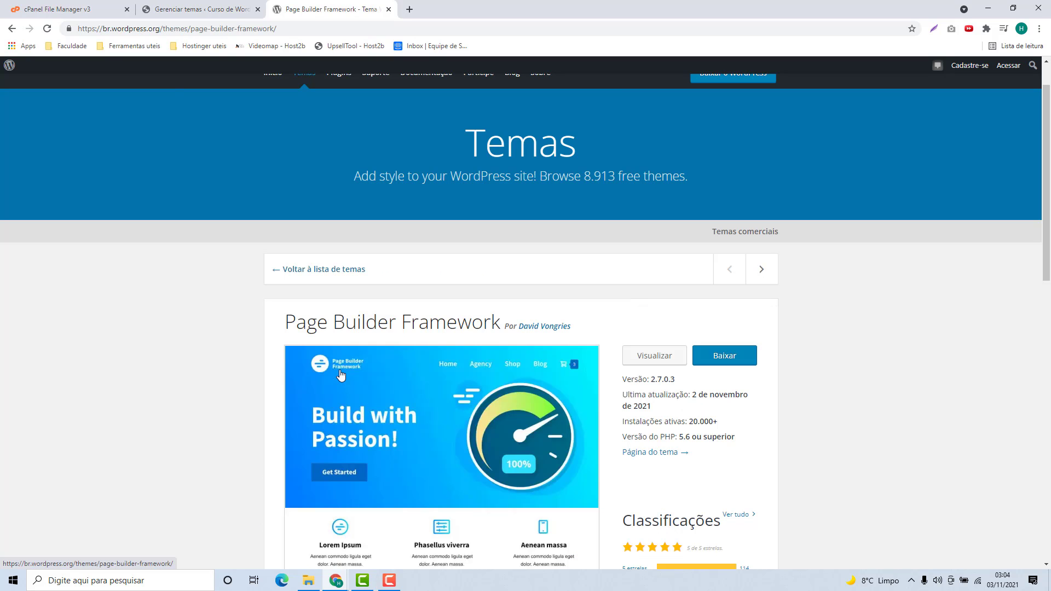
scroll(414, 395, "down", 2)
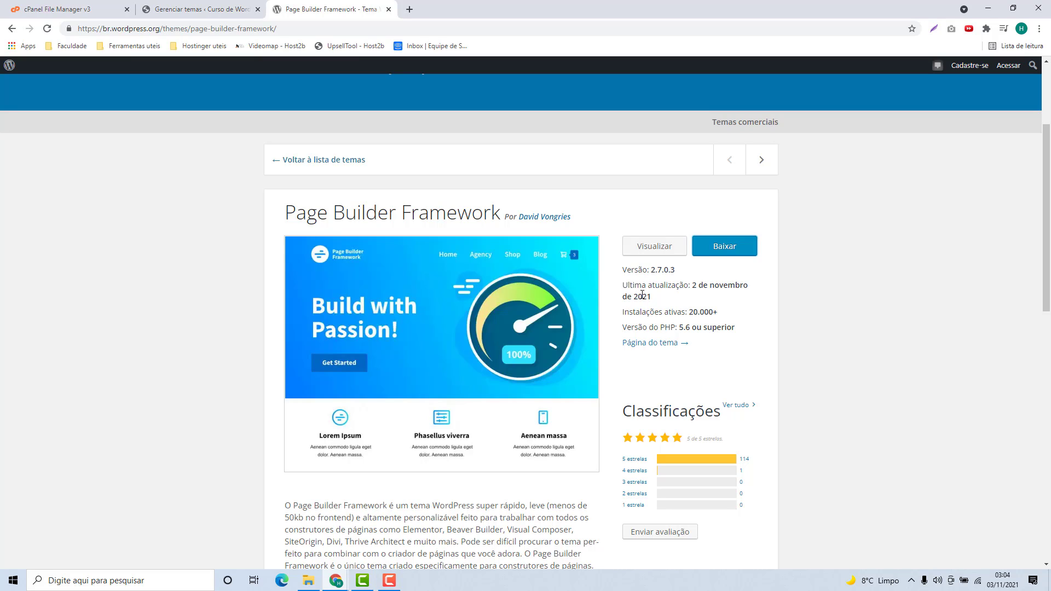
left_click(726, 251)
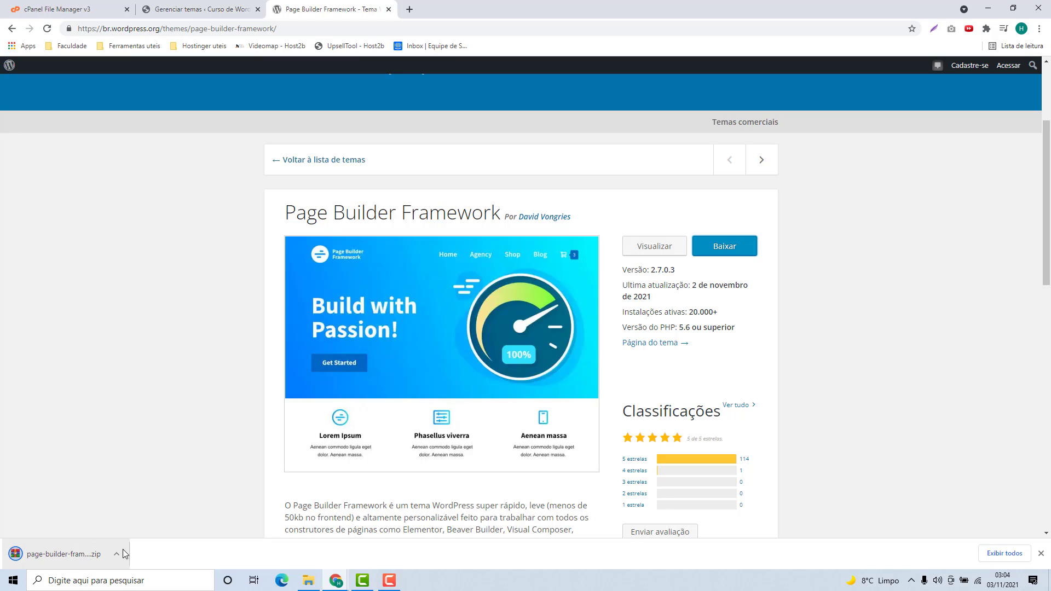
left_click(1040, 554)
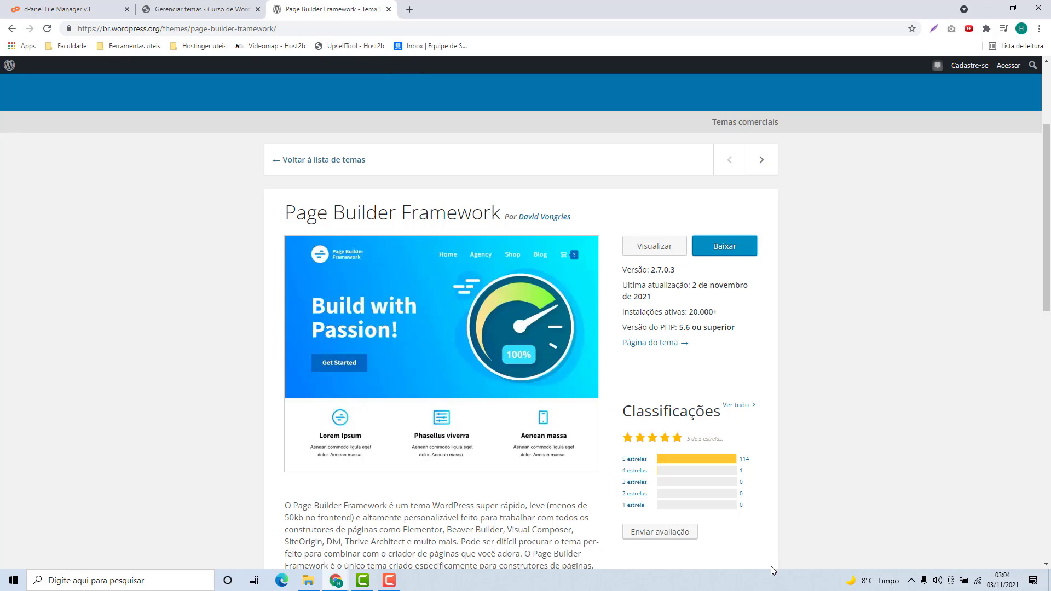
Upload page-builder-framework.2.7.0.3.zip to the themes folder in the cPanel file manager and return to the folder listing.
left_click(71, 10)
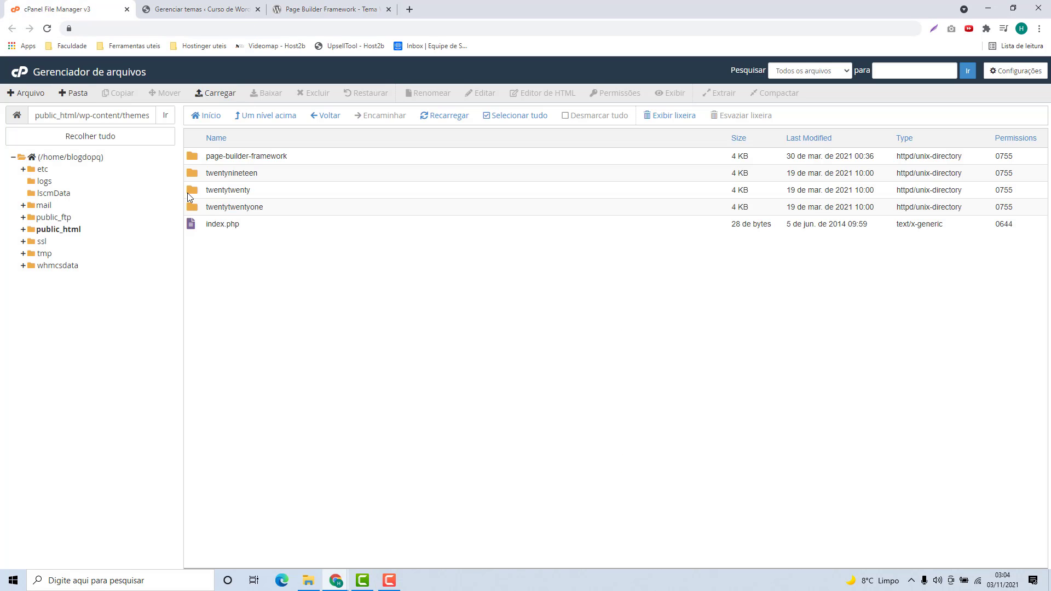
left_click(219, 94)
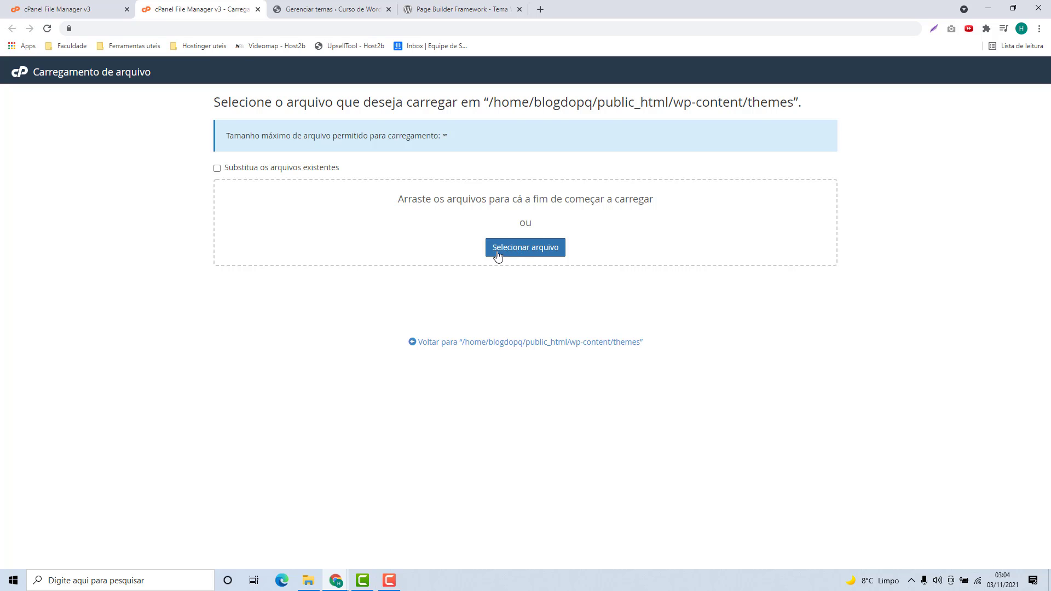
left_click(535, 256)
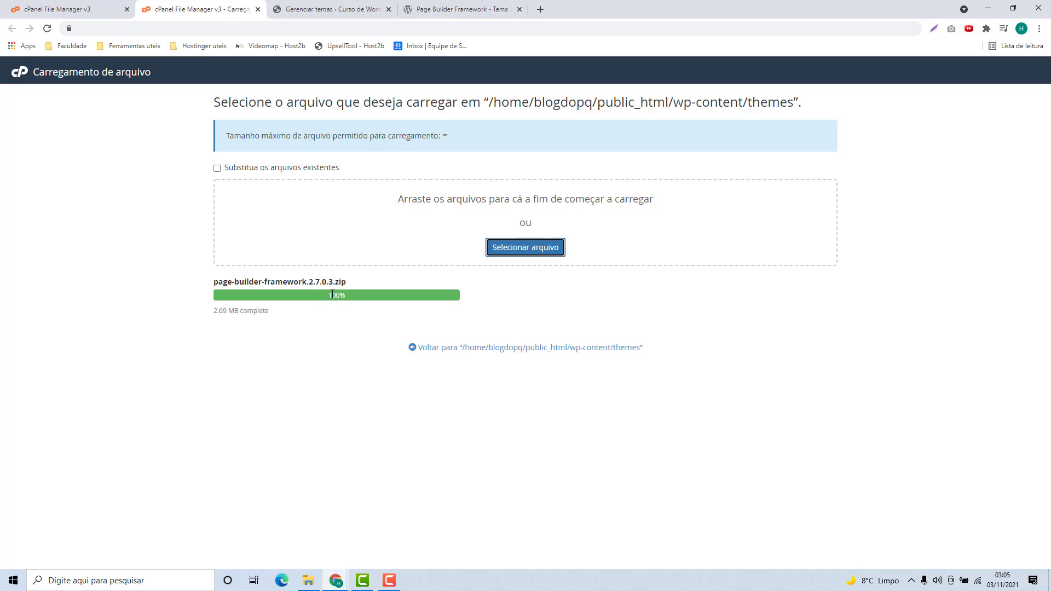
left_click(442, 351)
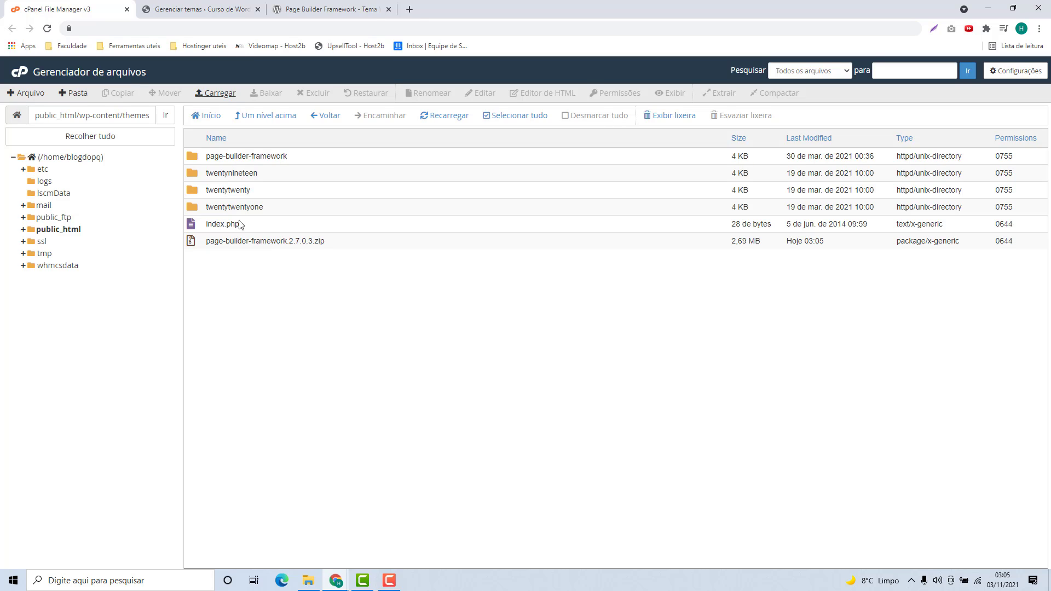
Rename the page-builder-framework folder as page-builder-framework-antigo.
left_click(288, 156)
right_click(300, 154)
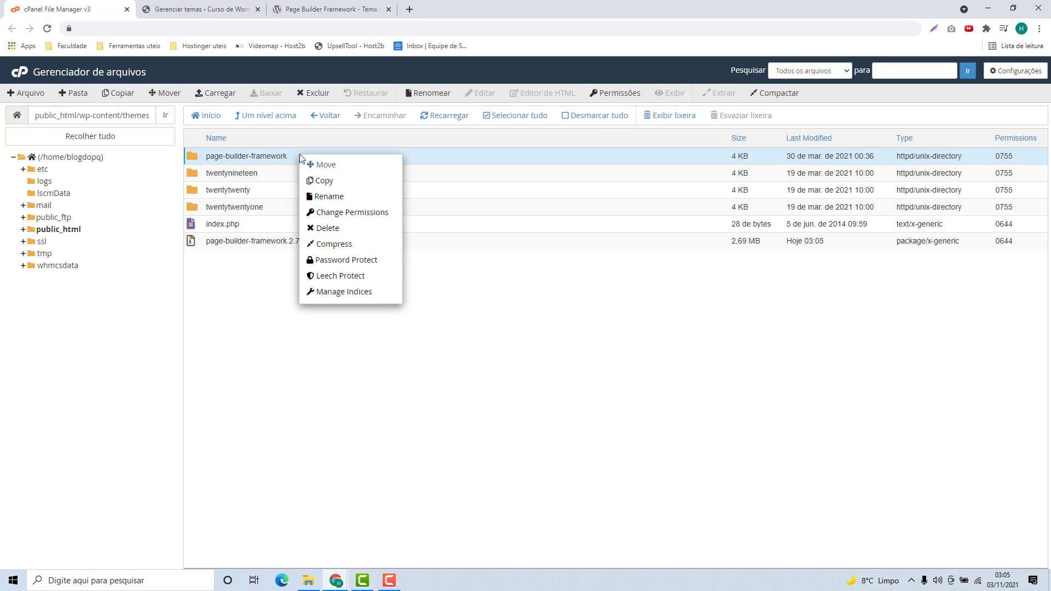
left_click(328, 197)
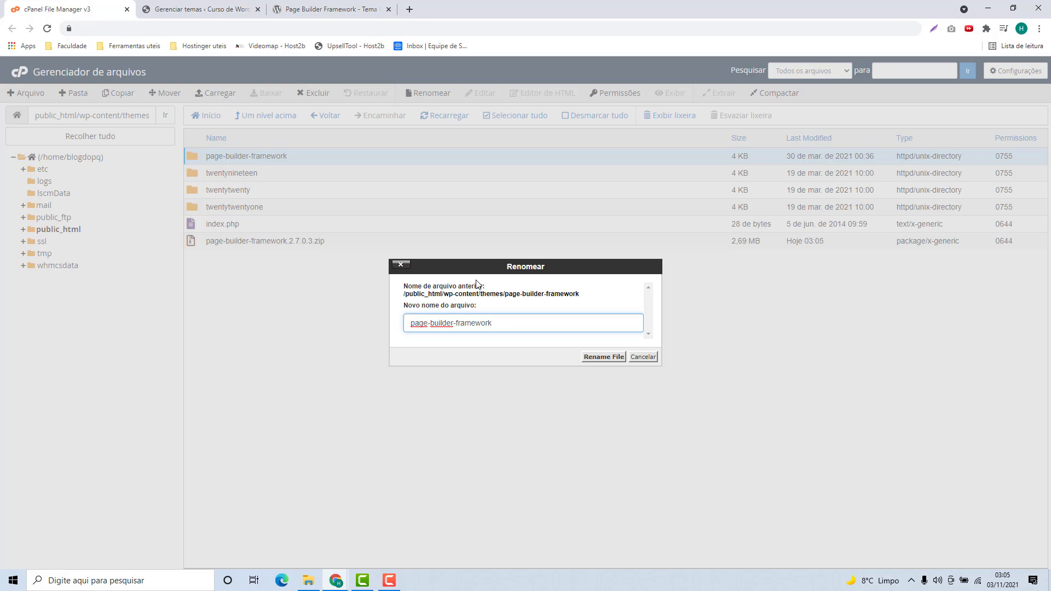
type("-antigo")
left_click(592, 363)
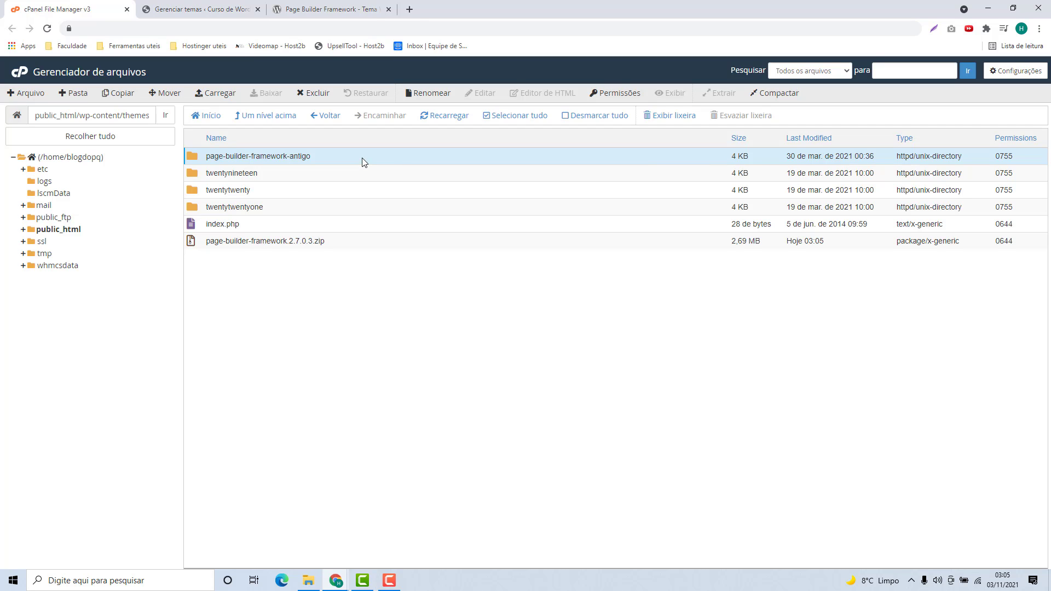
Extract page-builder-framework.2.7.0.3.zip into /public_html/wp-content/themes and reopen the themes folder to refresh its listing.
left_click(208, 245)
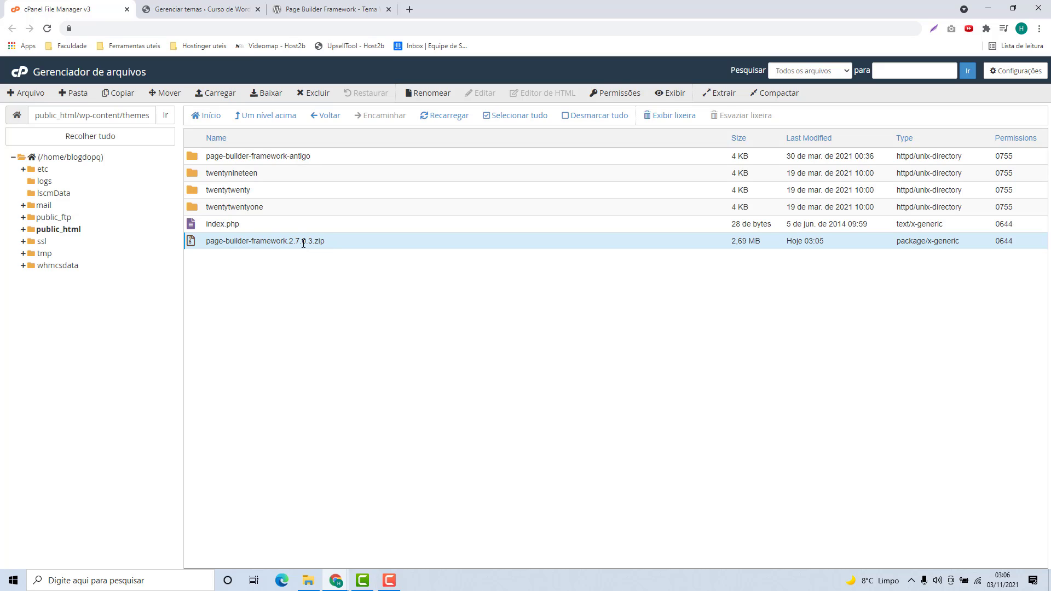
right_click(333, 244)
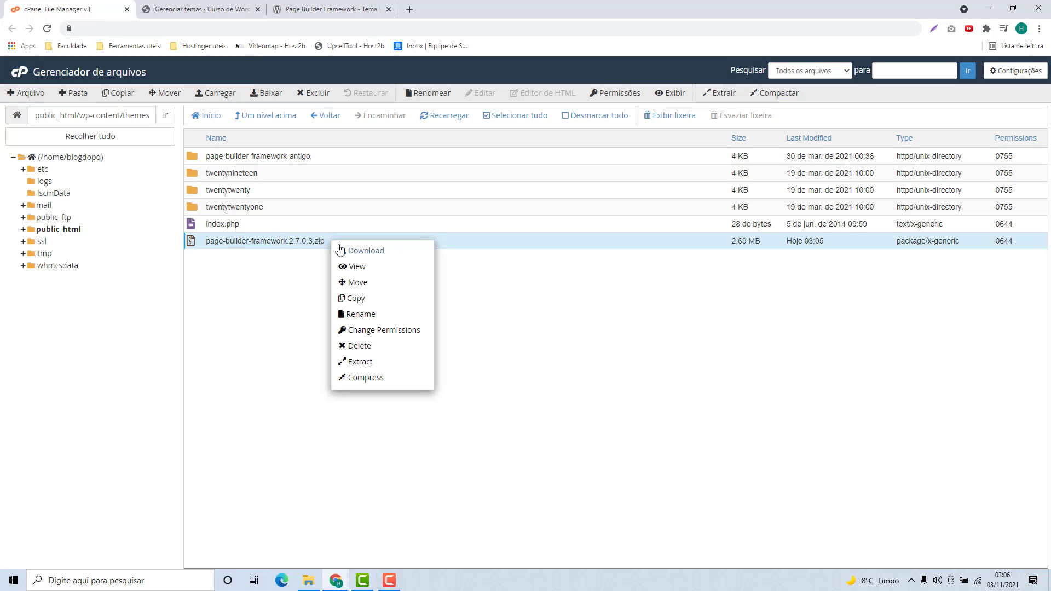
left_click(357, 363)
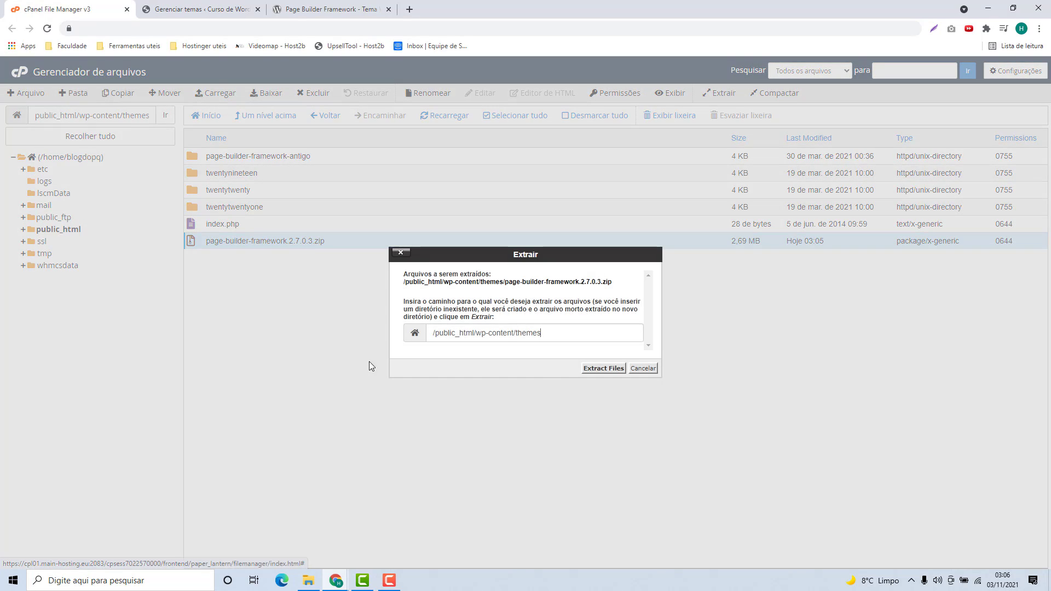
left_click(593, 370)
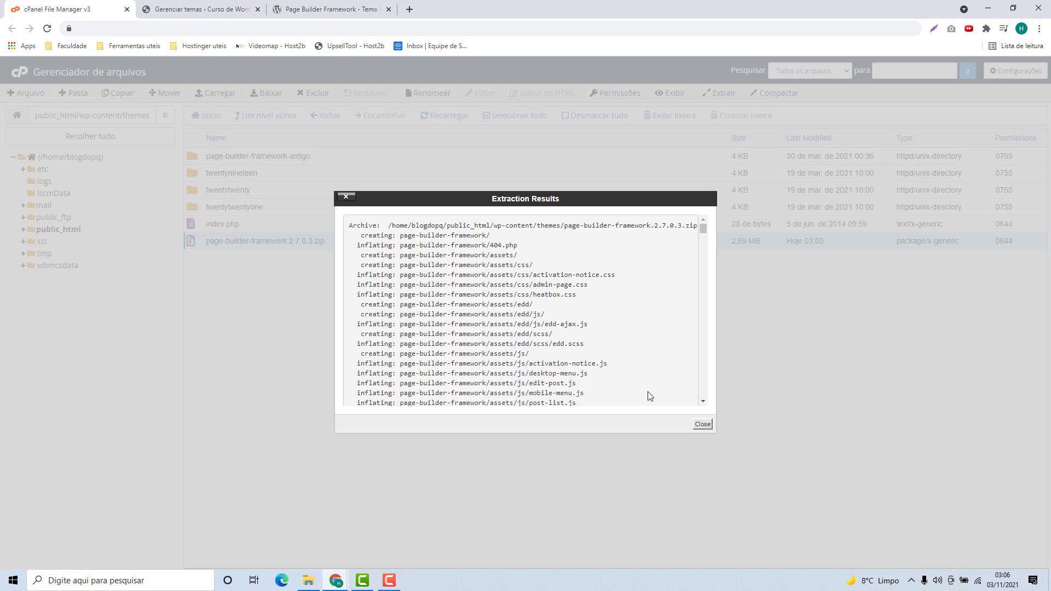
left_click(703, 425)
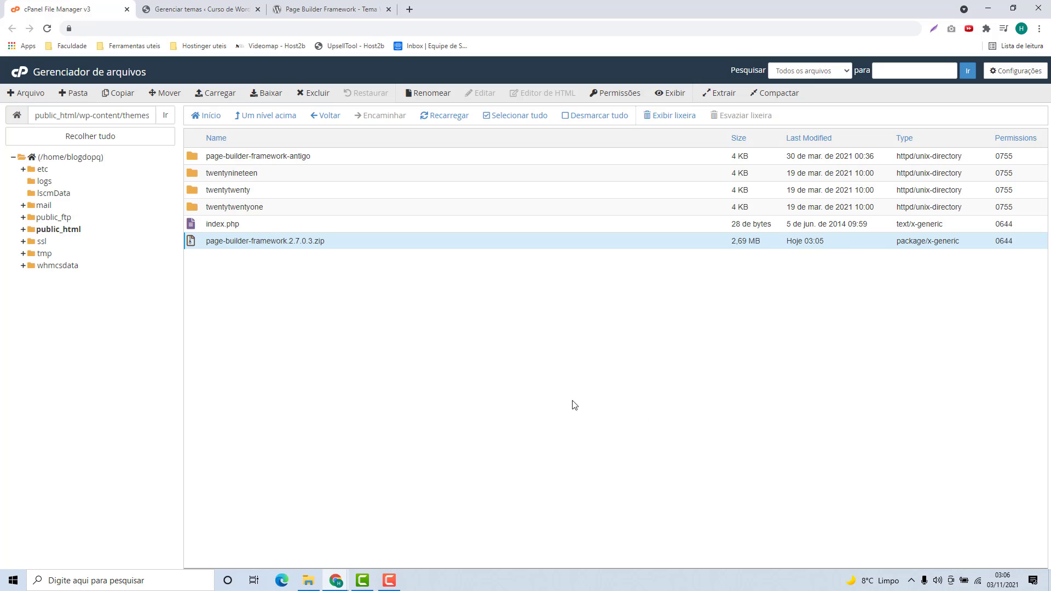
left_click(252, 119)
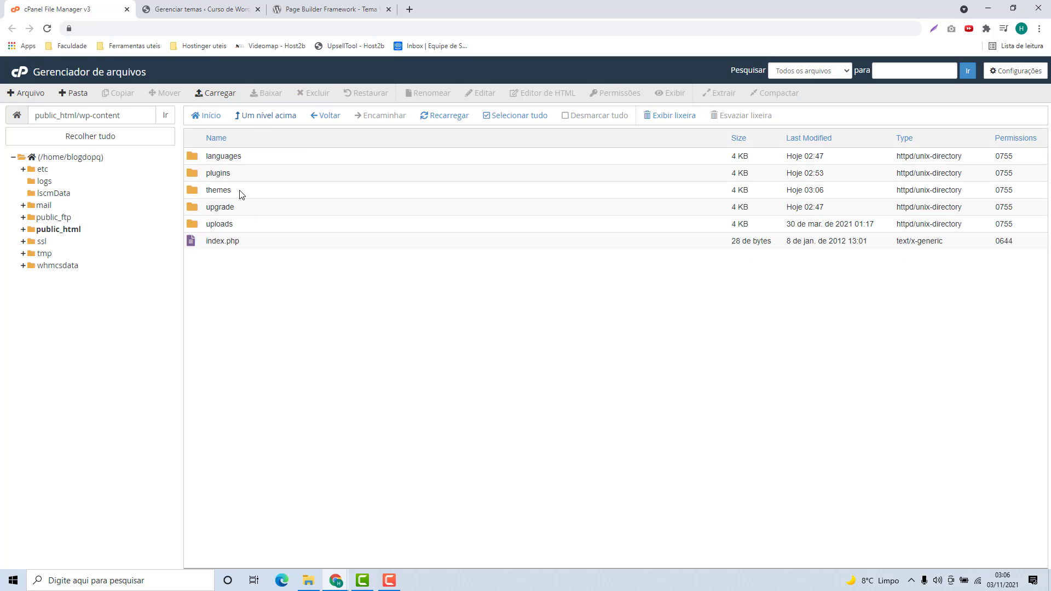
double_click(240, 191)
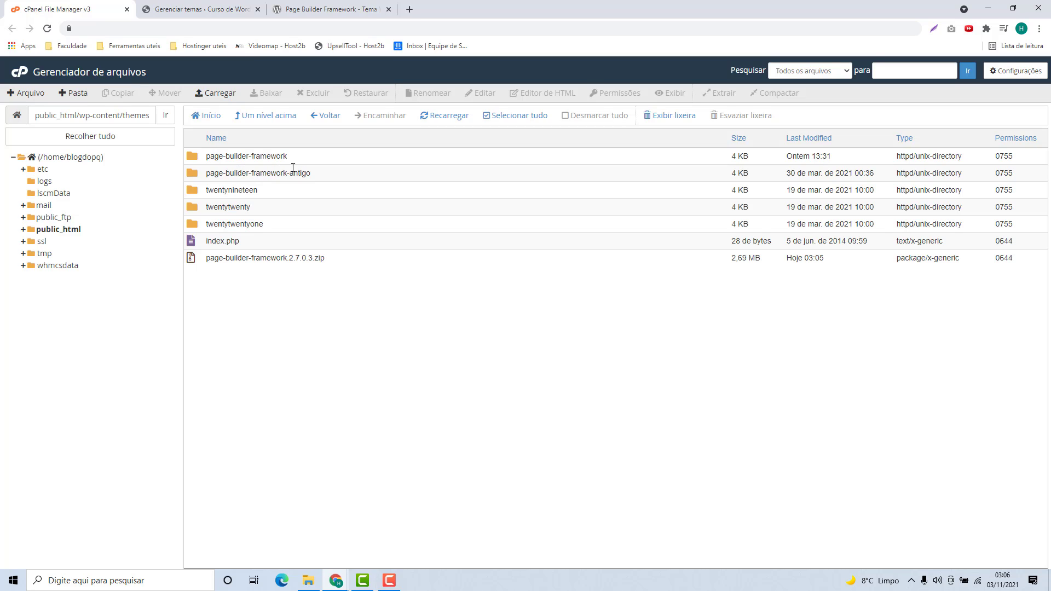
Reload the WordPress themes page and open the active Page Builder Framework theme's details to check its version.
left_click(198, 13)
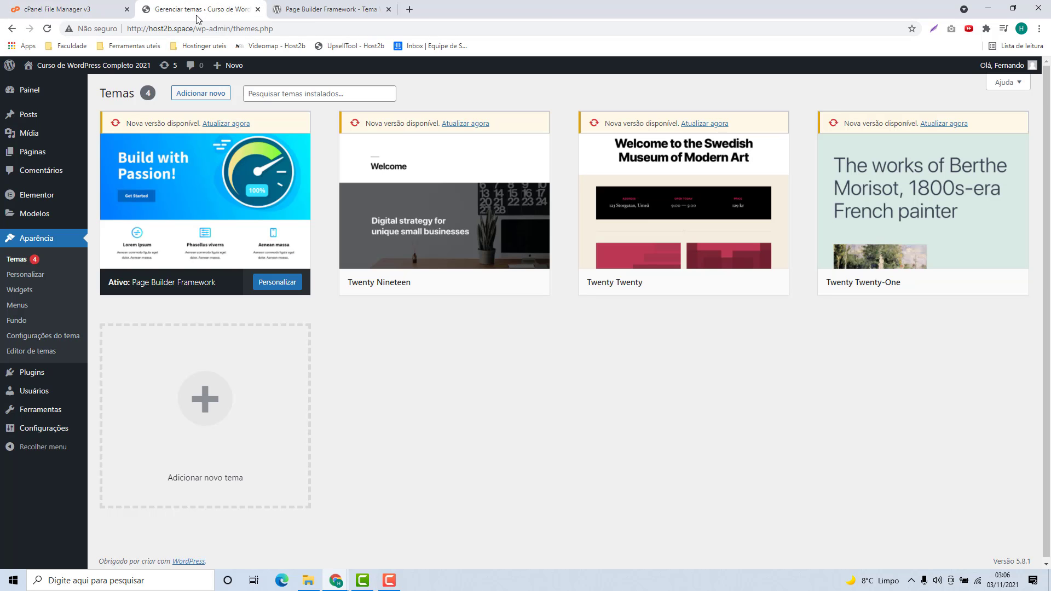
left_click(47, 29)
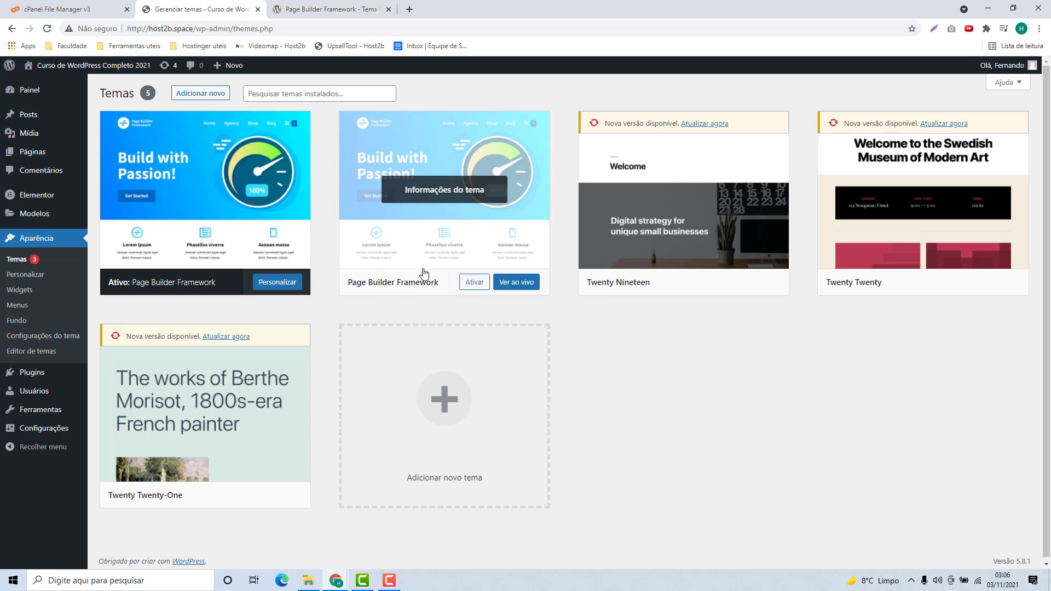
mouse_move(179, 176)
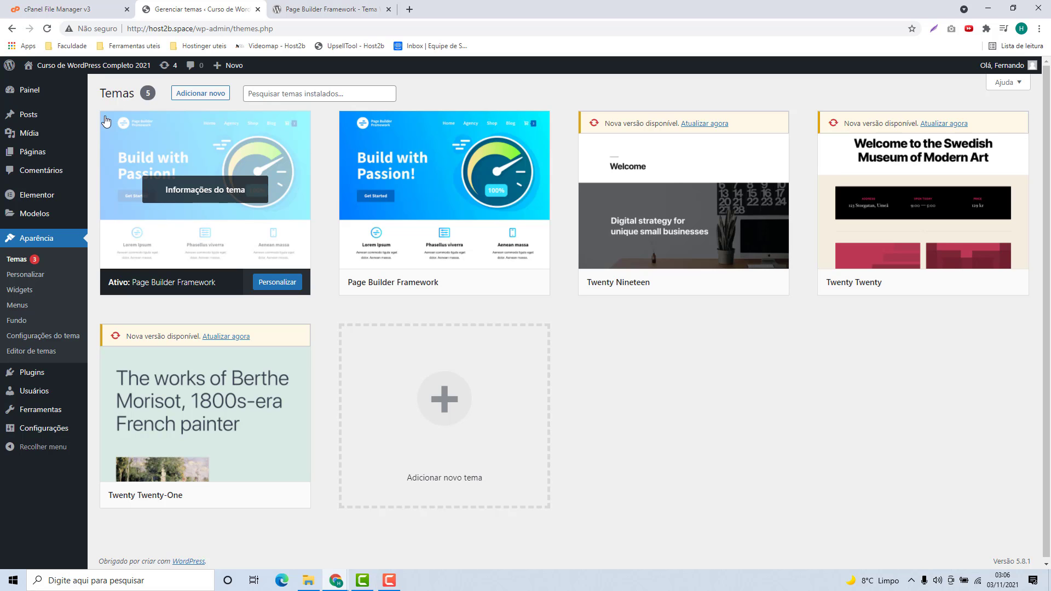
left_click(193, 189)
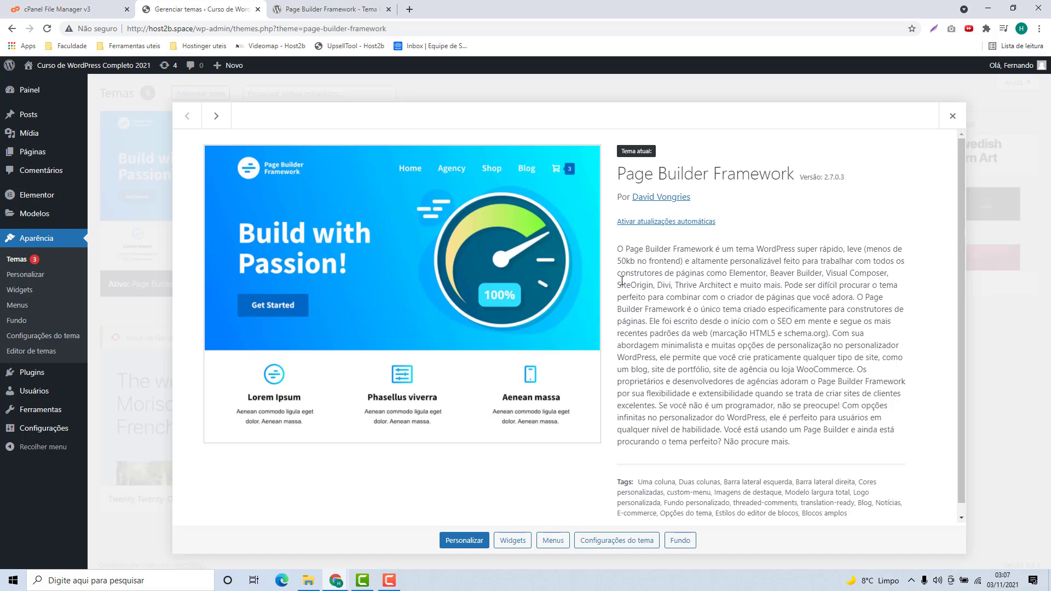
Close the theme details and permanently delete page-builder-framework-antigo and page-builder-framework.2.7.0.3.zip from the themes folder in the cPanel file manager, bypassing the trash.
scroll(649, 281, "down", 1)
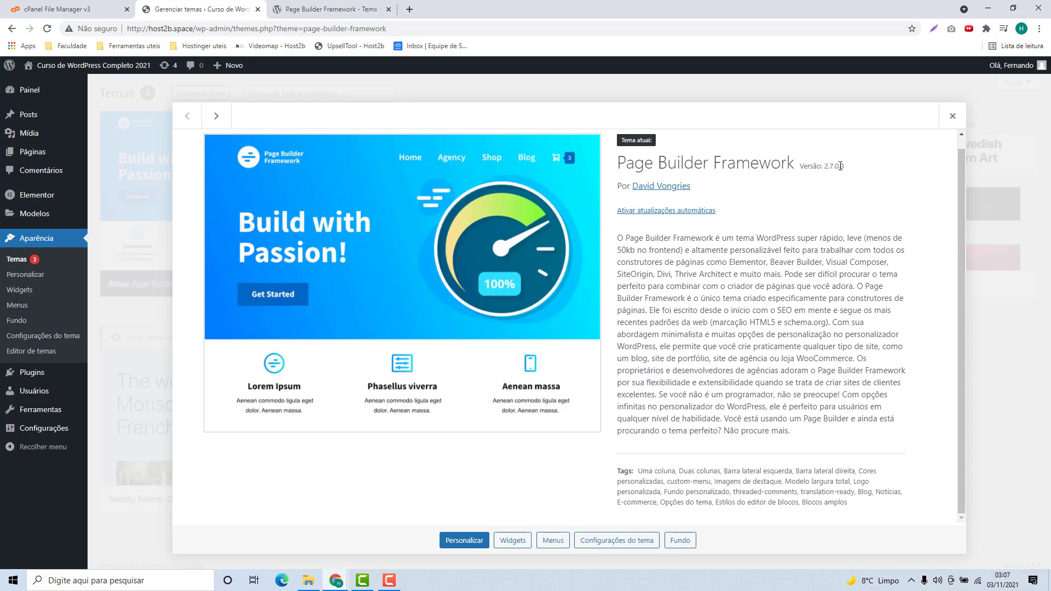
left_click(953, 116)
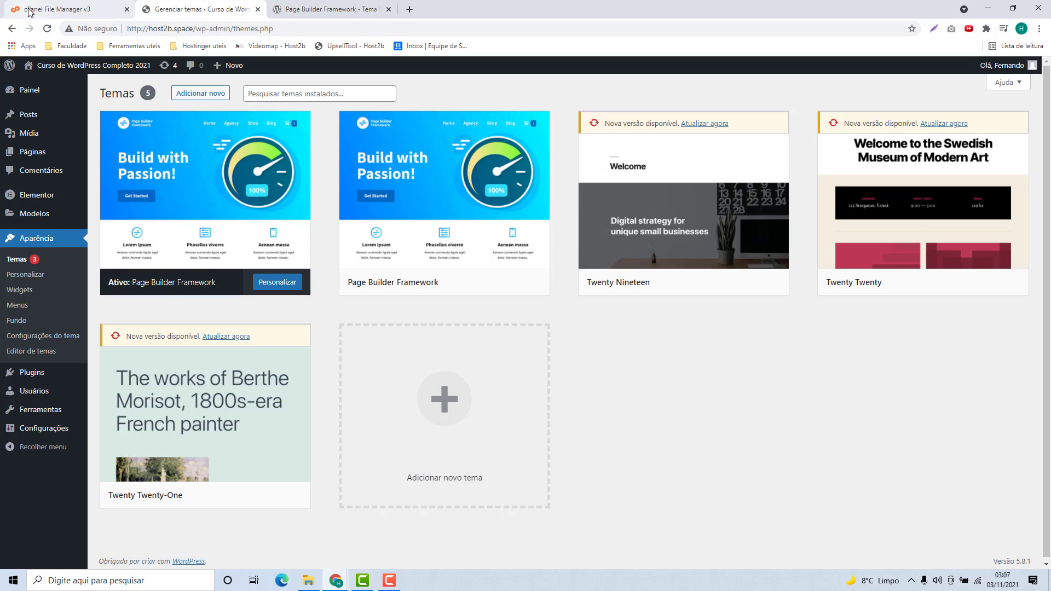
left_click(47, 12)
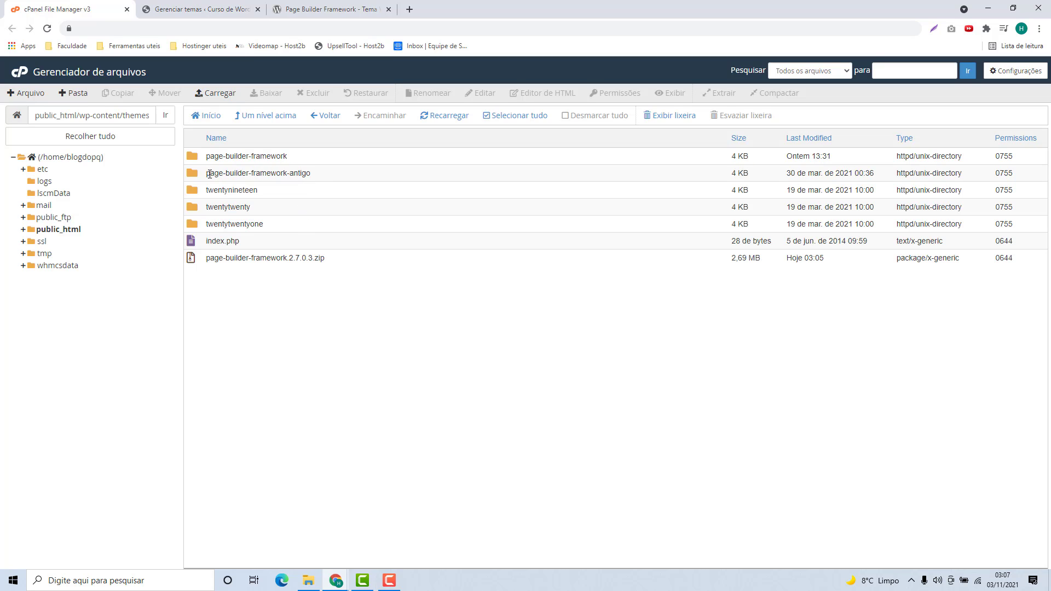
left_click(324, 175)
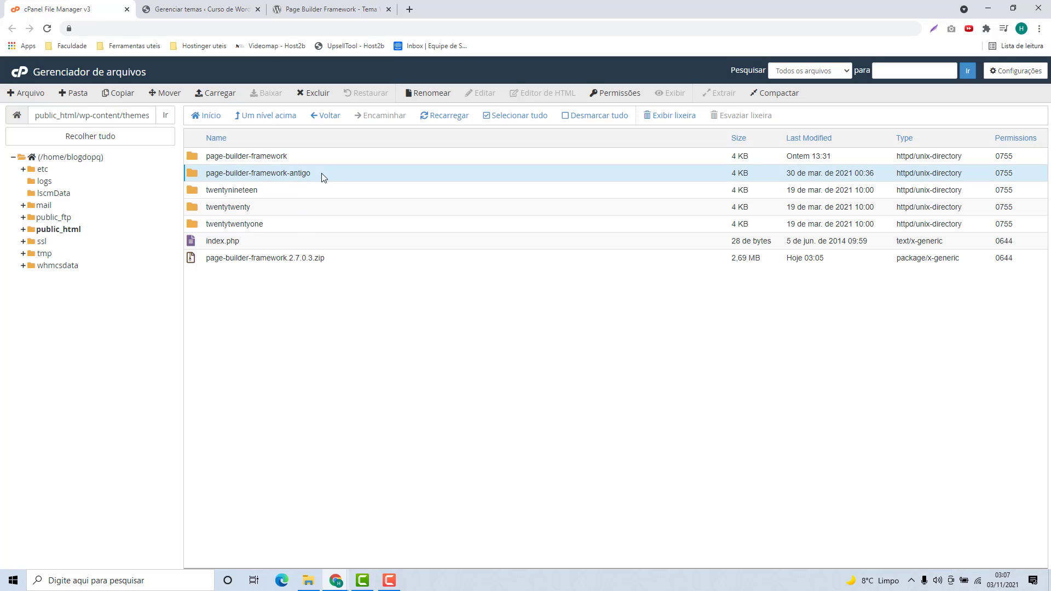
left_click(335, 259, "ctrl")
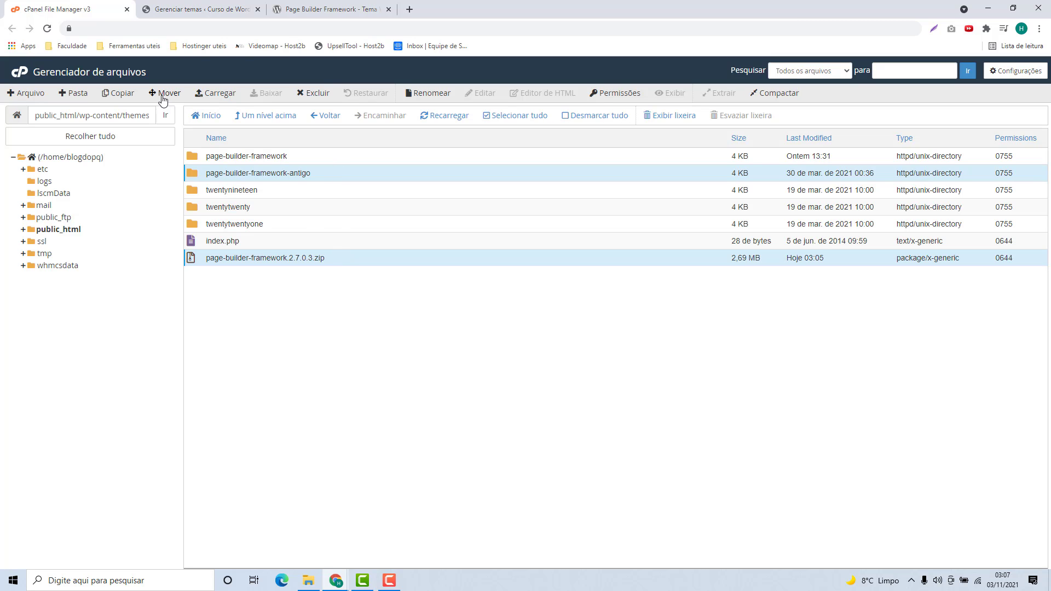
left_click(313, 94)
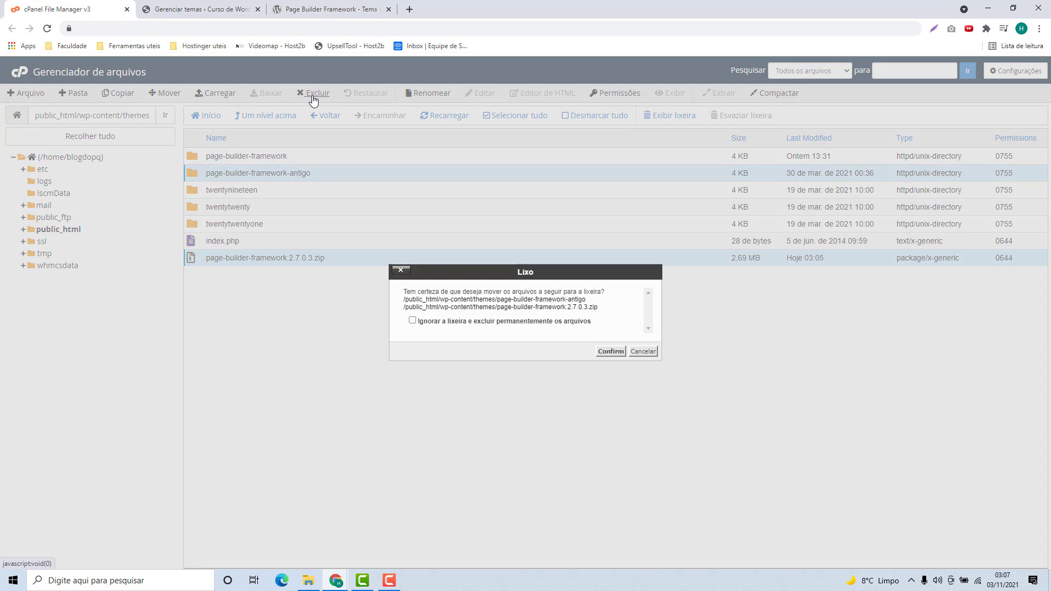
left_click(413, 320)
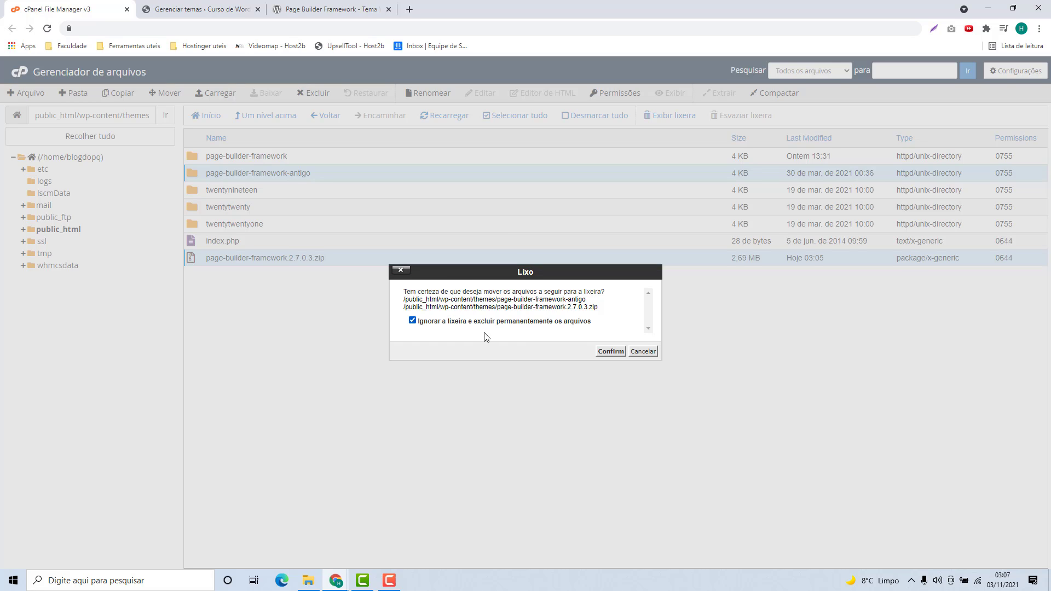
left_click(607, 357)
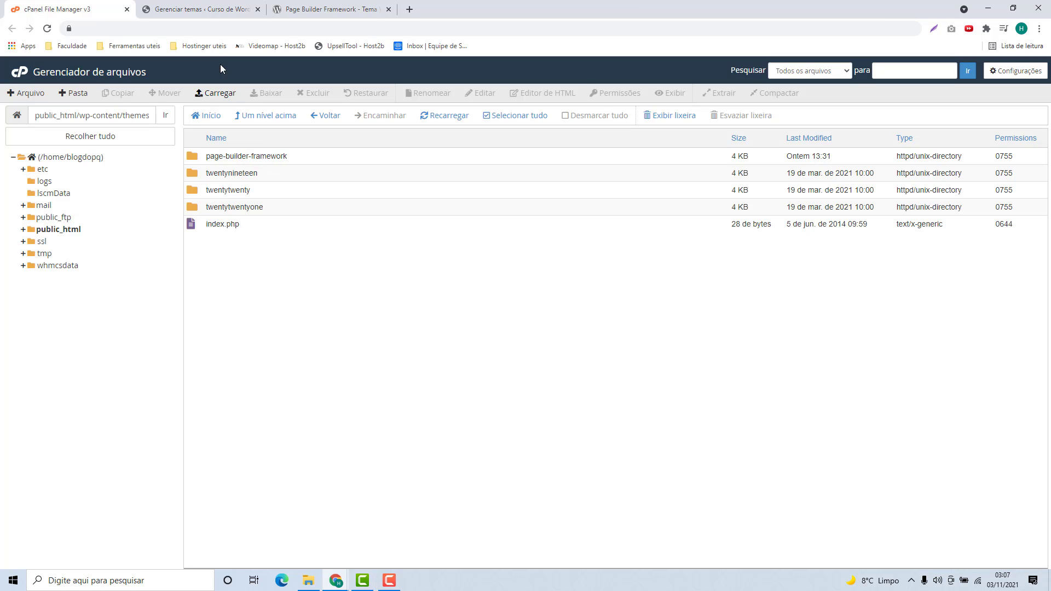
Return to the WordPress themes page and reload it to check the installed themes following the folder cleanup.
left_click(200, 10)
left_click(201, 28)
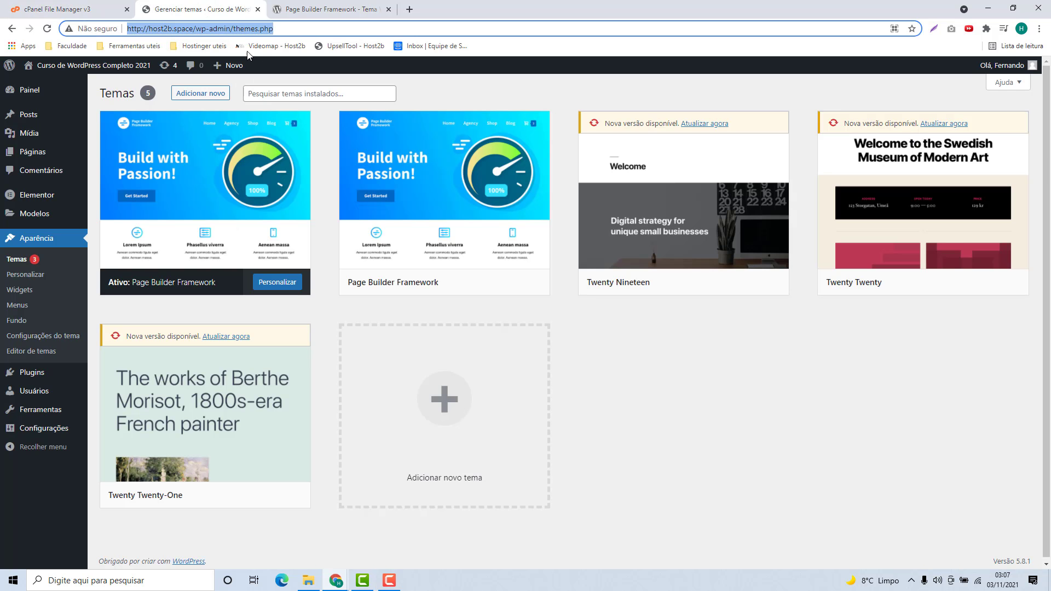
key("Return")
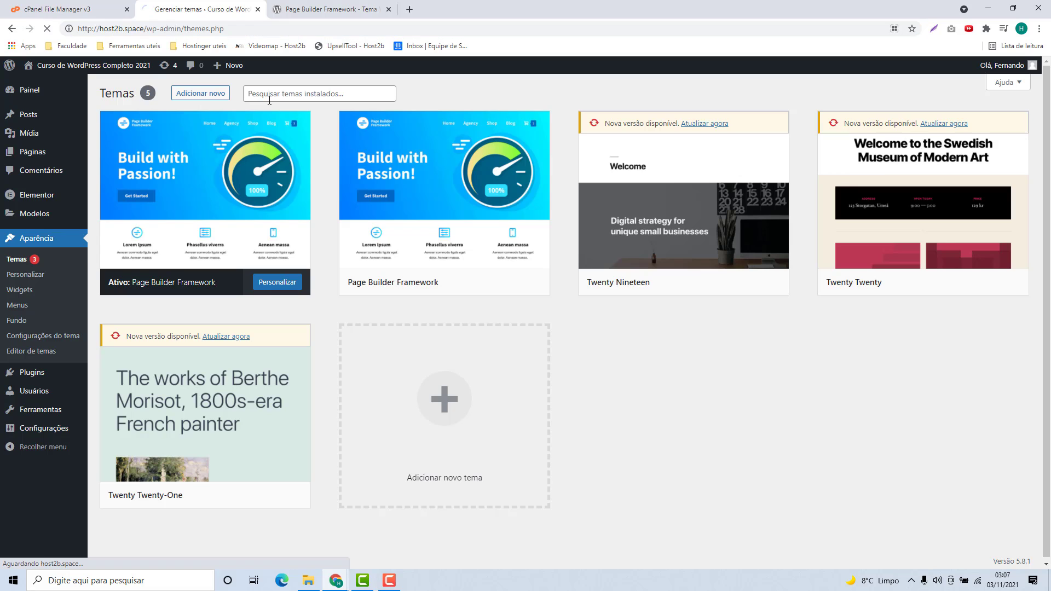